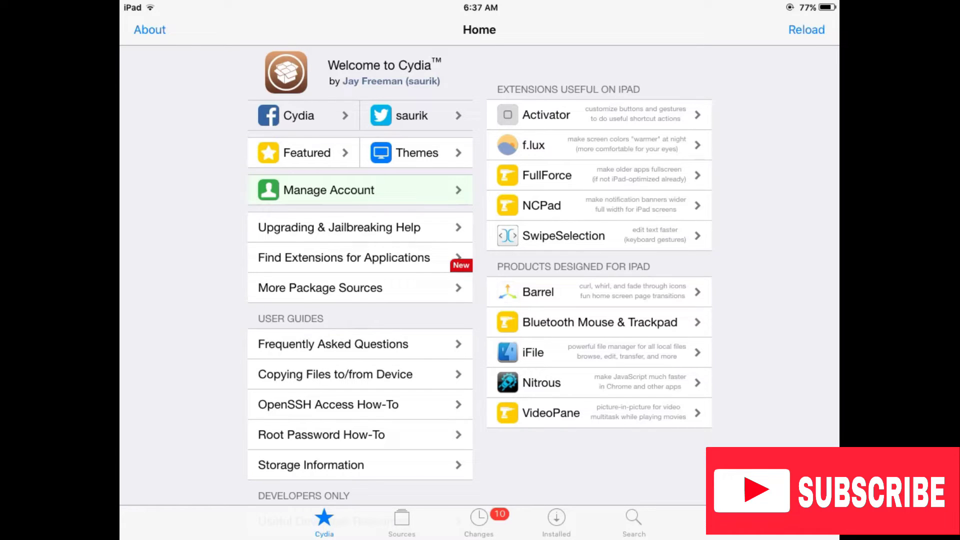
Step: Search Cydia for 'ccsettings' and open the CCSettings for iOS 8/9 package page
{"action": "left_click", "coordinate": [633, 522]}
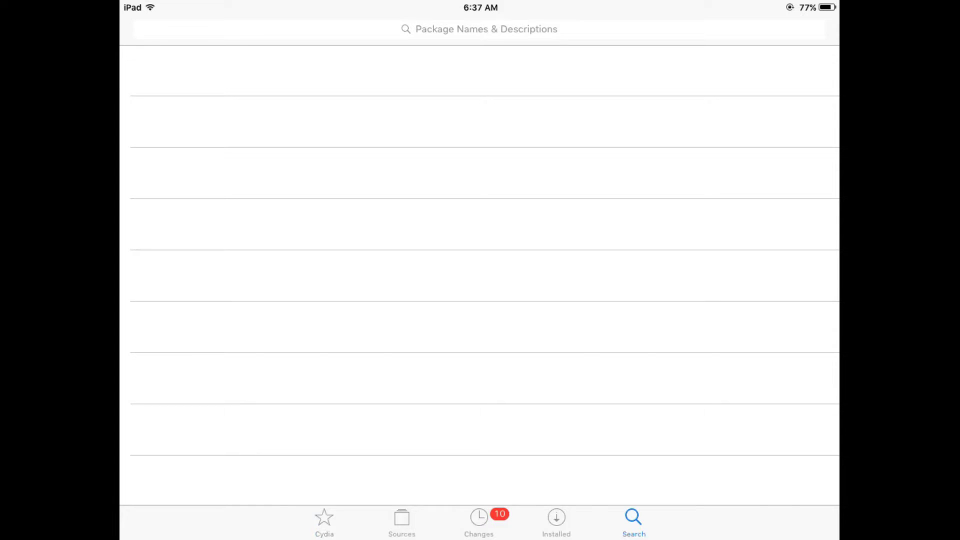
{"action": "type", "text": "Ccset"}
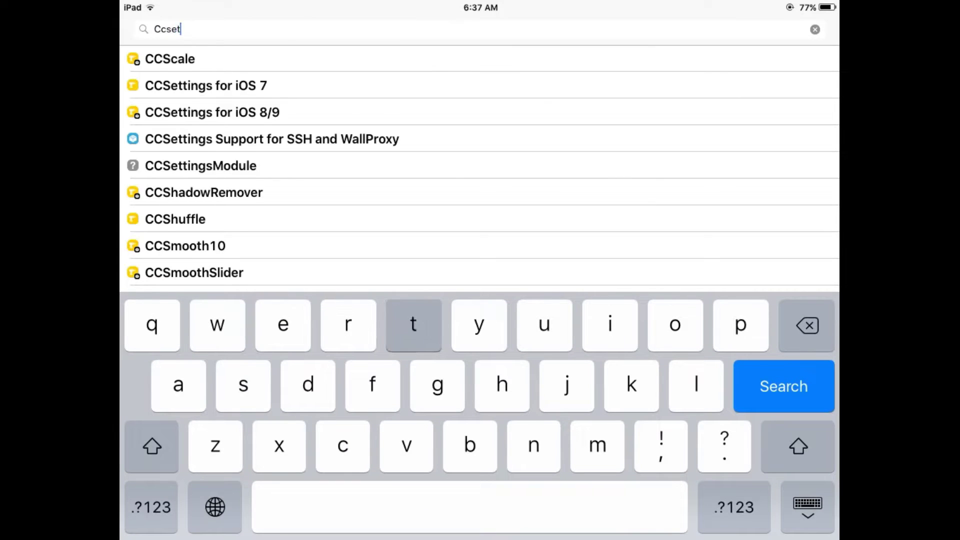
{"action": "type", "text": "tings"}
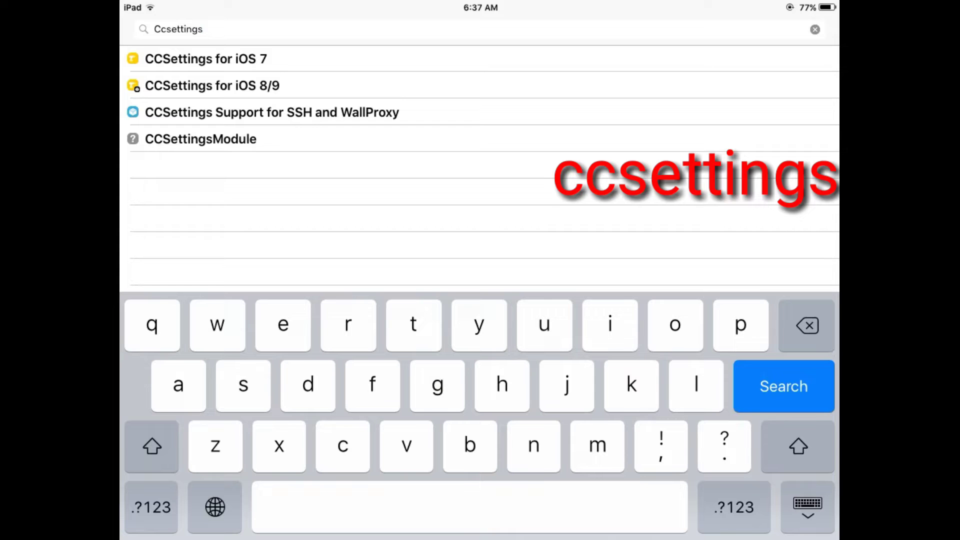
{"action": "left_click", "coordinate": [213, 85]}
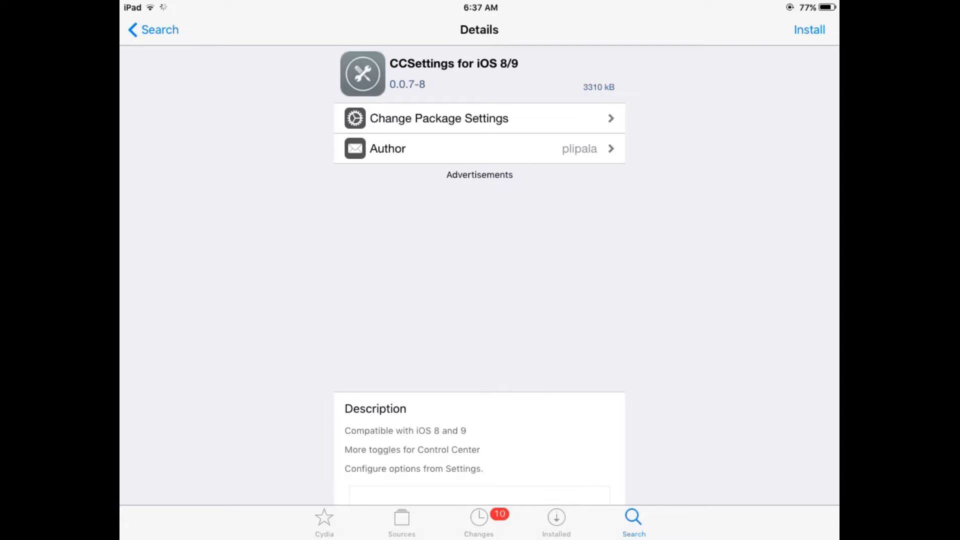
{"action": "scroll", "coordinate": [480, 300], "scroll_direction": "down", "scroll_amount": 5}
{"action": "scroll", "coordinate": [479, 300], "scroll_direction": "up", "scroll_amount": 5}
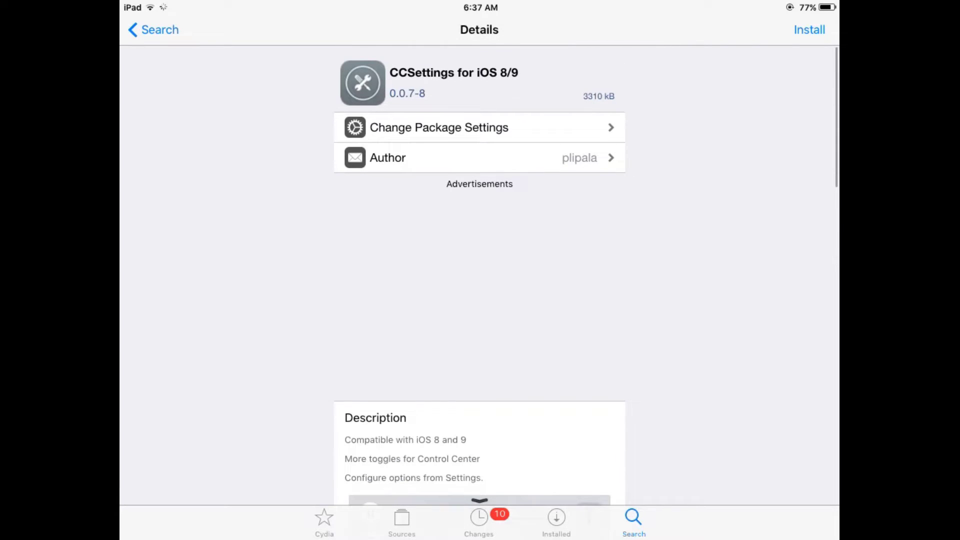
Step: Install and confirm the CCSettings for iOS 8/9 package from its details page
{"action": "left_click", "coordinate": [810, 30]}
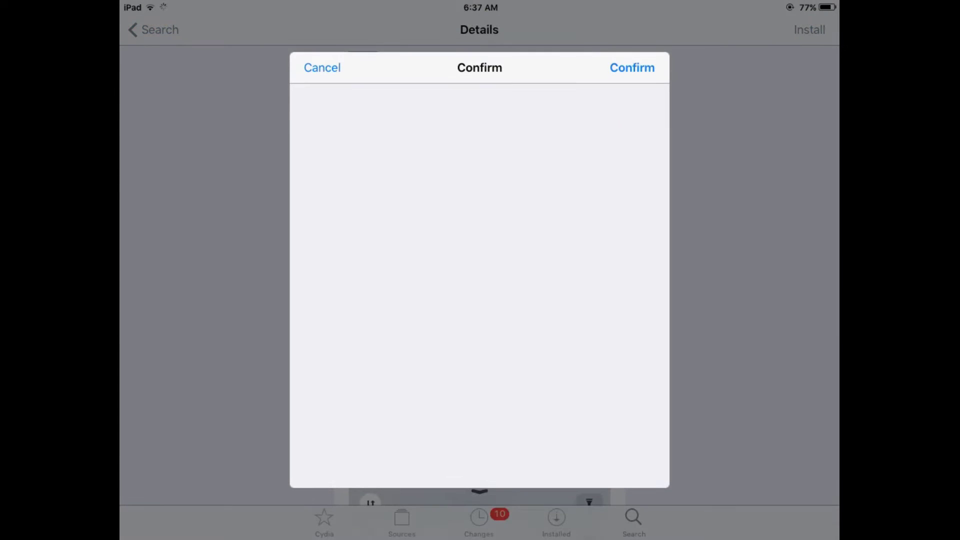
{"action": "left_click", "coordinate": [632, 68]}
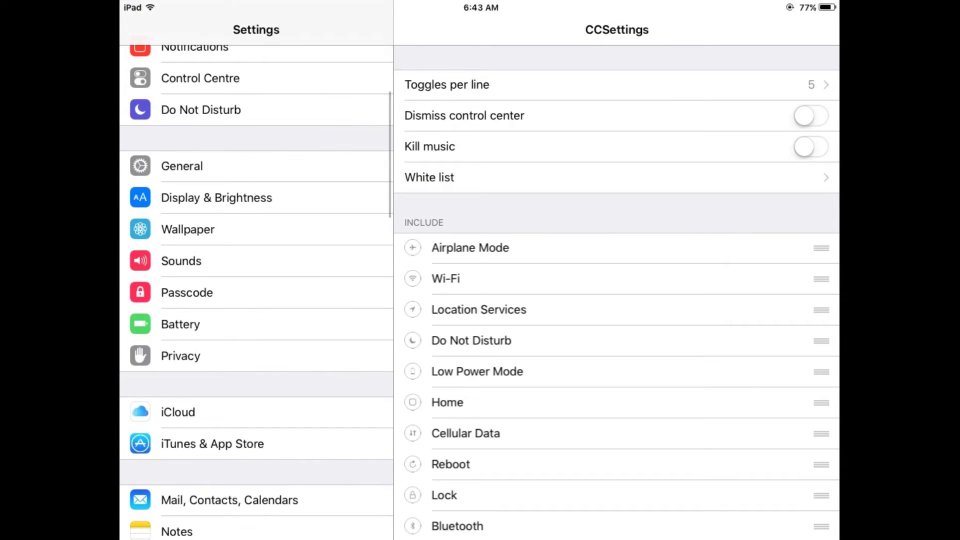
{"action": "scroll", "coordinate": [256, 300], "scroll_direction": "down", "scroll_amount": 4}
{"action": "scroll", "coordinate": [256, 301], "scroll_direction": "down", "scroll_amount": 4}
{"action": "scroll", "coordinate": [256, 300], "scroll_direction": "down", "scroll_amount": 4}
{"action": "scroll", "coordinate": [255, 300], "scroll_direction": "down", "scroll_amount": 4}
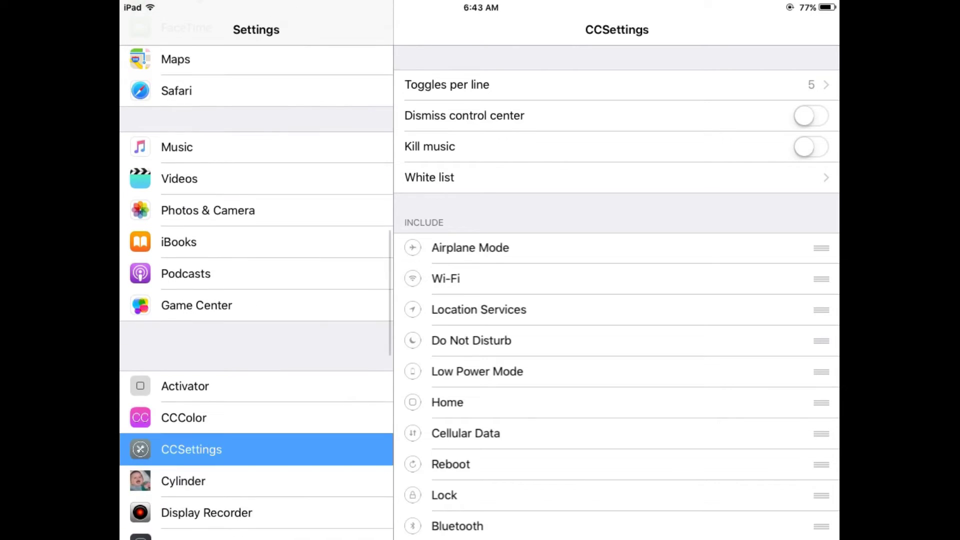
{"action": "left_click", "coordinate": [183, 418]}
{"action": "left_click", "coordinate": [191, 450]}
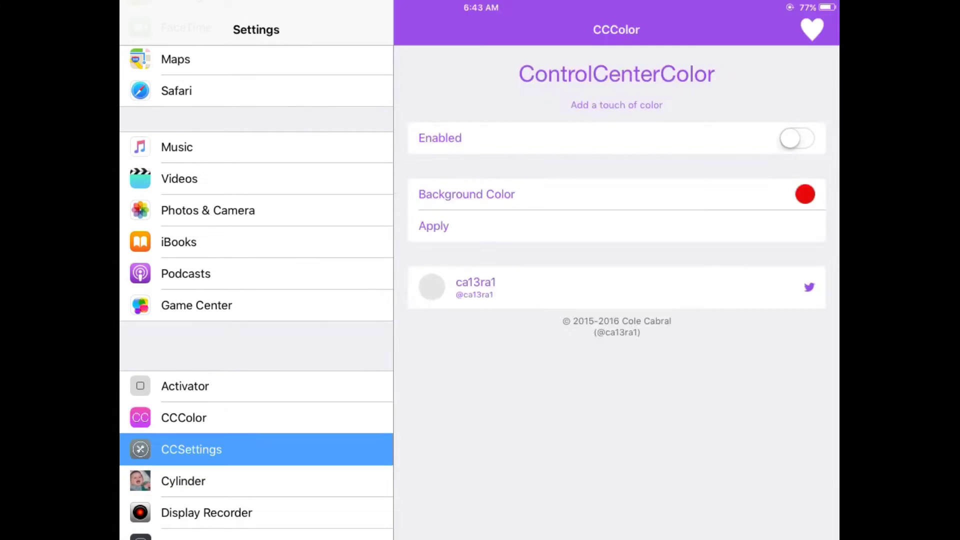
{"action": "left_click_drag", "start_coordinate": [615, 301], "coordinate": [616, 419]}
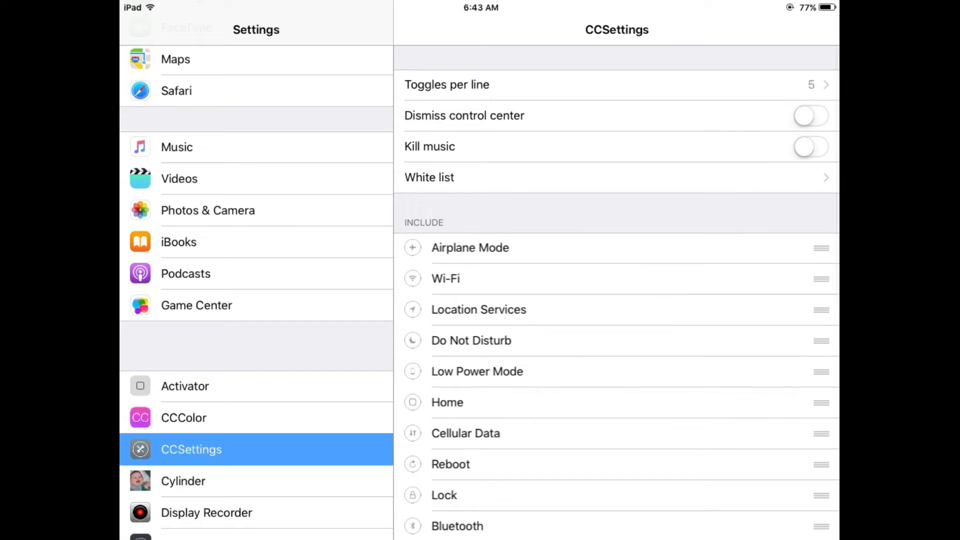
{"action": "left_click", "coordinate": [450, 84]}
{"action": "left_click", "coordinate": [450, 84]}
{"action": "left_click_drag", "start_coordinate": [480, 537], "coordinate": [480, 338]}
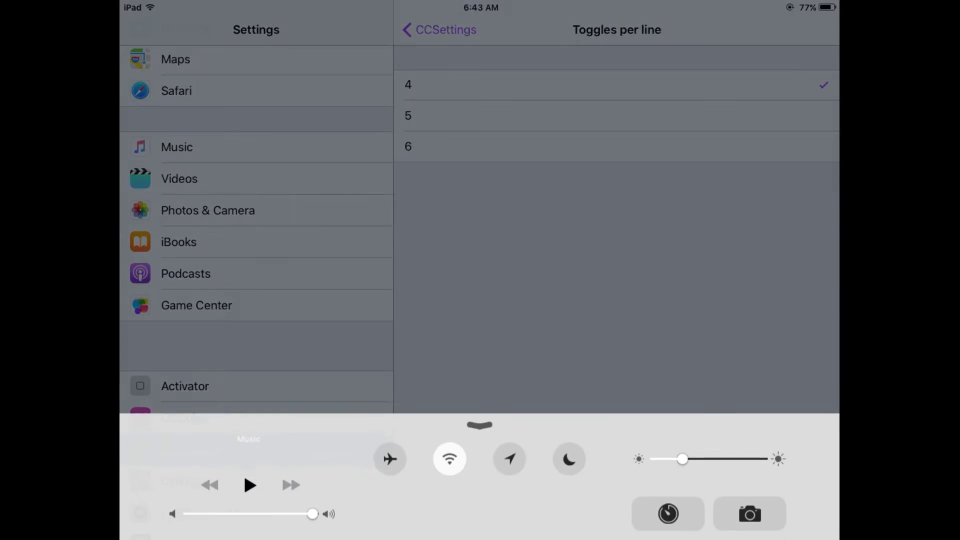
{"action": "mouse_move", "coordinate": [480, 428]}
{"action": "left_mouse_down"}
{"action": "mouse_move", "coordinate": [480, 536]}
{"action": "mouse_move", "coordinate": [480, 398]}
{"action": "mouse_move", "coordinate": [480, 536]}
{"action": "left_mouse_up"}
{"action": "left_click", "coordinate": [451, 115]}
{"action": "left_click", "coordinate": [451, 146]}
{"action": "left_click", "coordinate": [450, 115]}
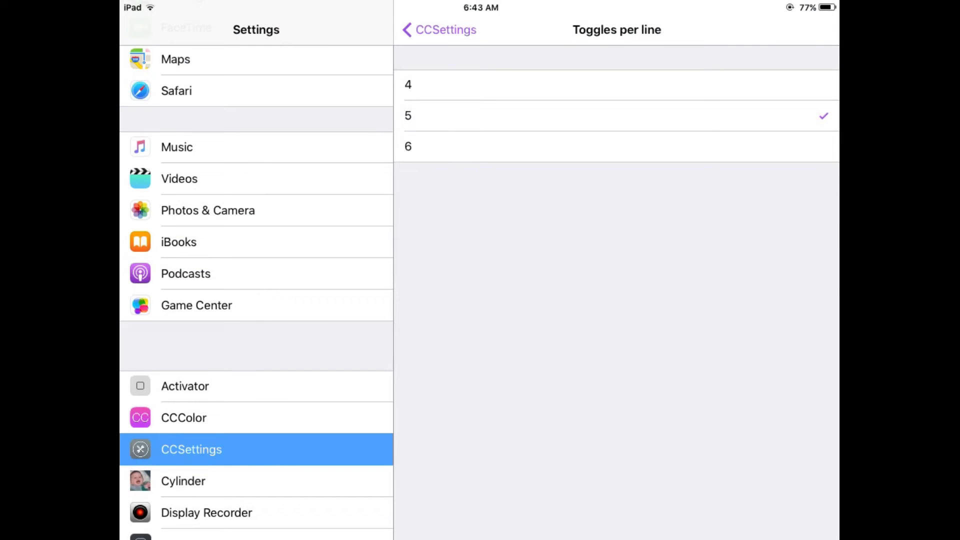
{"action": "left_click", "coordinate": [443, 29]}
{"action": "scroll", "coordinate": [615, 301], "scroll_direction": "down", "scroll_amount": 2}
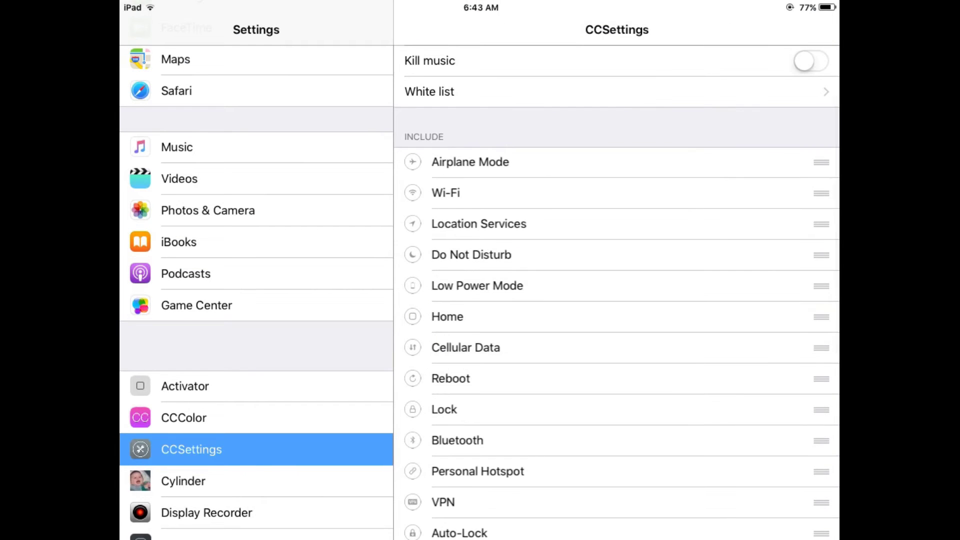
Step: Drag Airplane Mode below Location Services, then page through Control Center's extra toggles
{"action": "left_click_drag", "start_coordinate": [822, 162], "coordinate": [822, 224]}
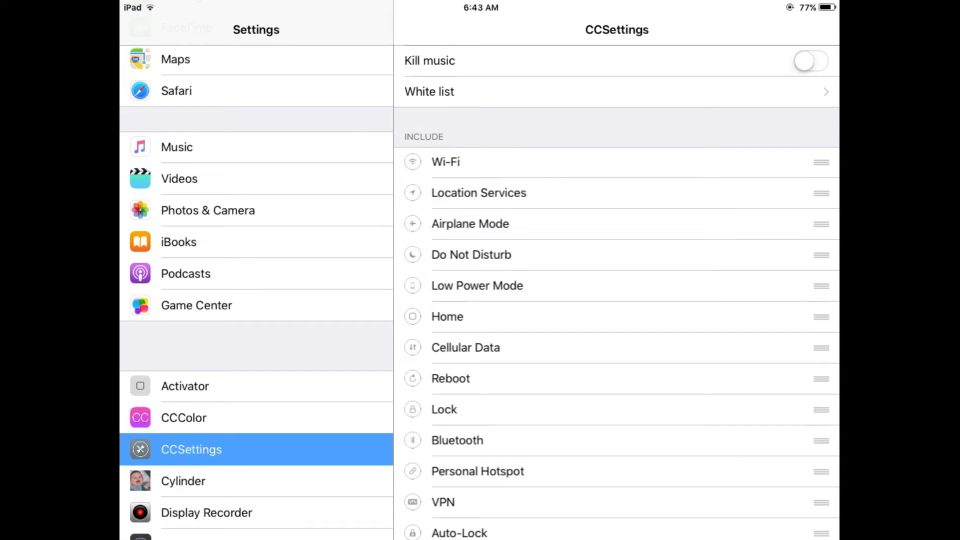
{"action": "left_click_drag", "start_coordinate": [481, 537], "coordinate": [481, 406]}
{"action": "left_click_drag", "start_coordinate": [571, 451], "coordinate": [390, 452]}
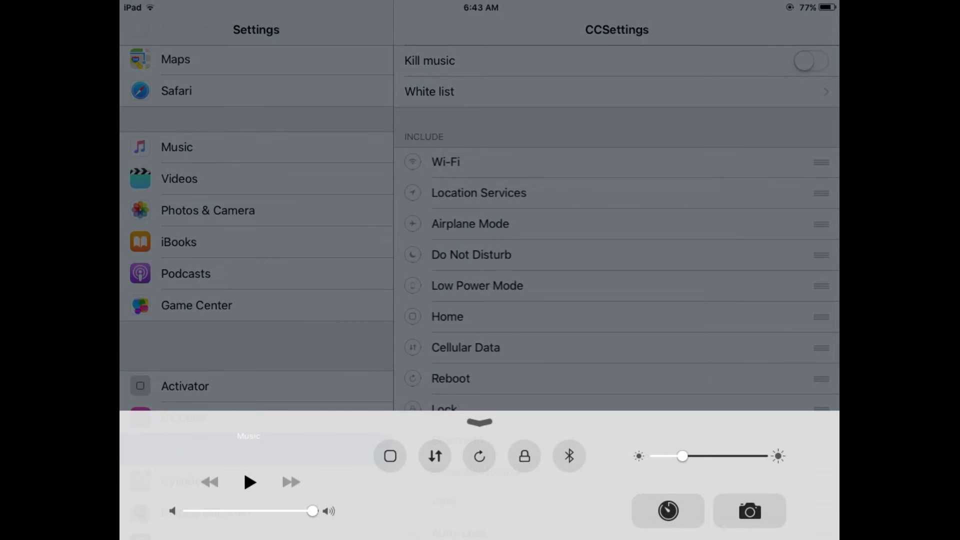
{"action": "left_click_drag", "start_coordinate": [570, 456], "coordinate": [390, 456]}
{"action": "left_click_drag", "start_coordinate": [571, 456], "coordinate": [390, 455]}
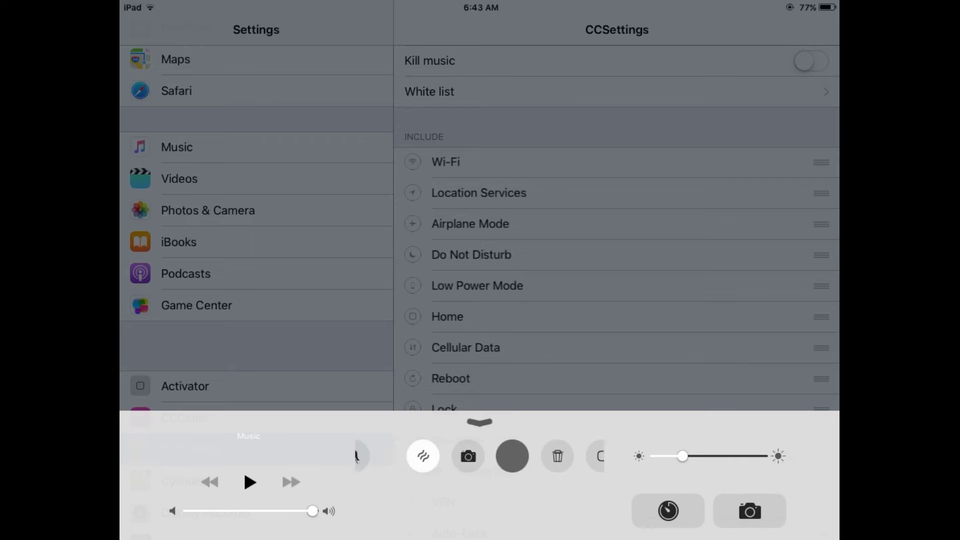
{"action": "left_click_drag", "start_coordinate": [571, 455], "coordinate": [390, 456]}
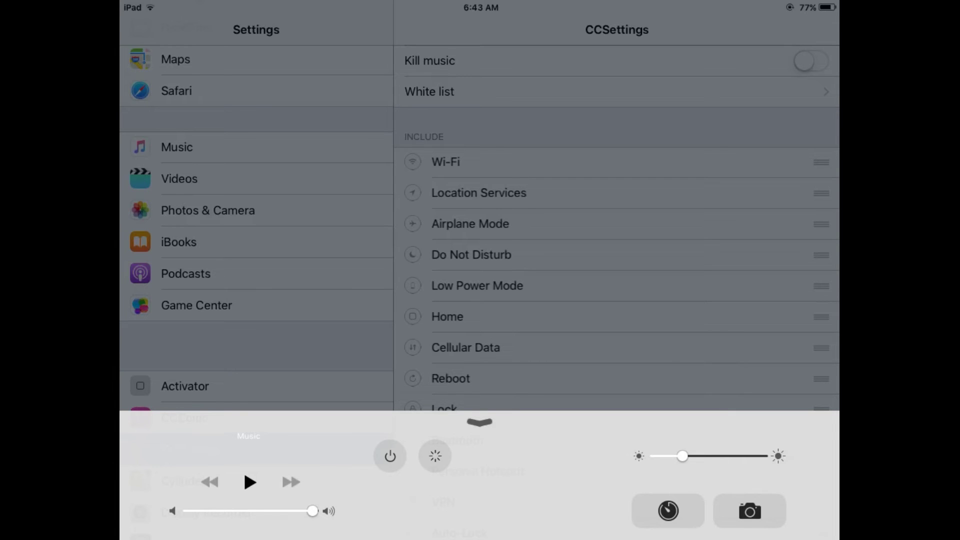
Step: Test the shutdown and SpringBoard relaunch toggles, cancelling both, then try clear badges
{"action": "left_click", "coordinate": [391, 456]}
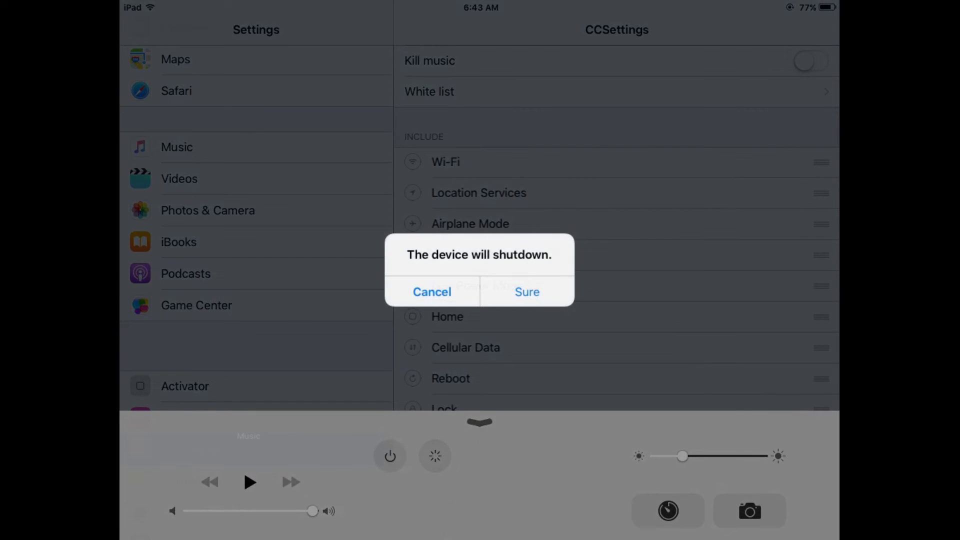
{"action": "left_click", "coordinate": [431, 290]}
{"action": "left_click", "coordinate": [435, 456]}
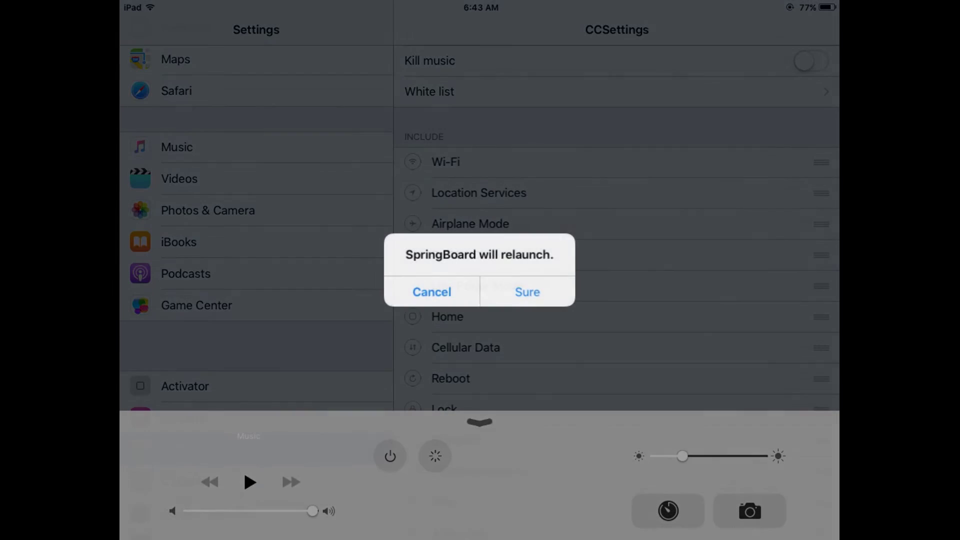
{"action": "left_click", "coordinate": [431, 290]}
{"action": "left_click_drag", "start_coordinate": [391, 455], "coordinate": [570, 456]}
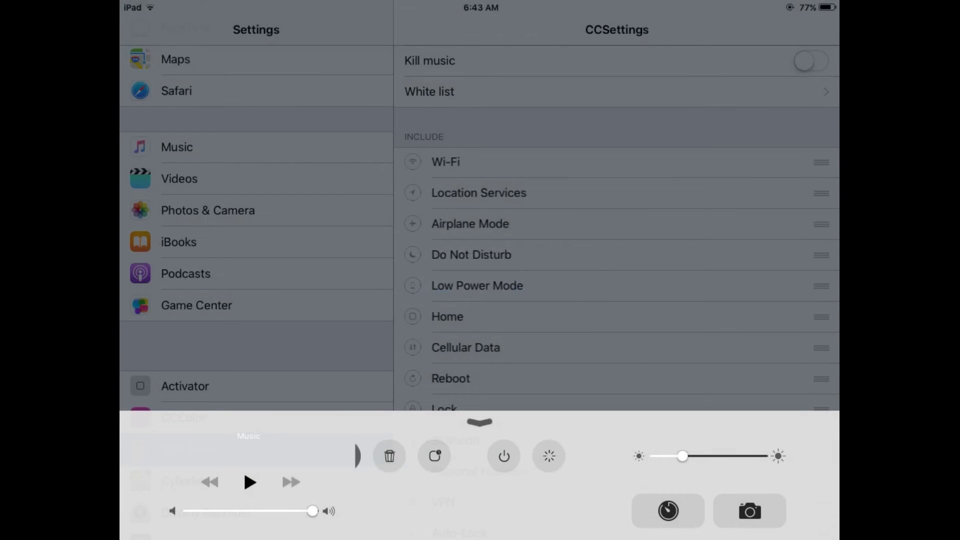
{"action": "left_click", "coordinate": [570, 457]}
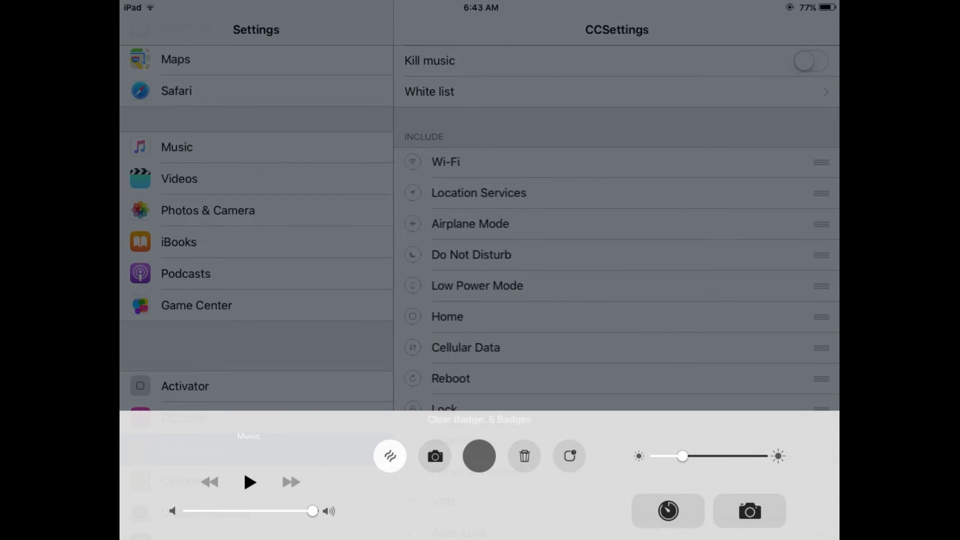